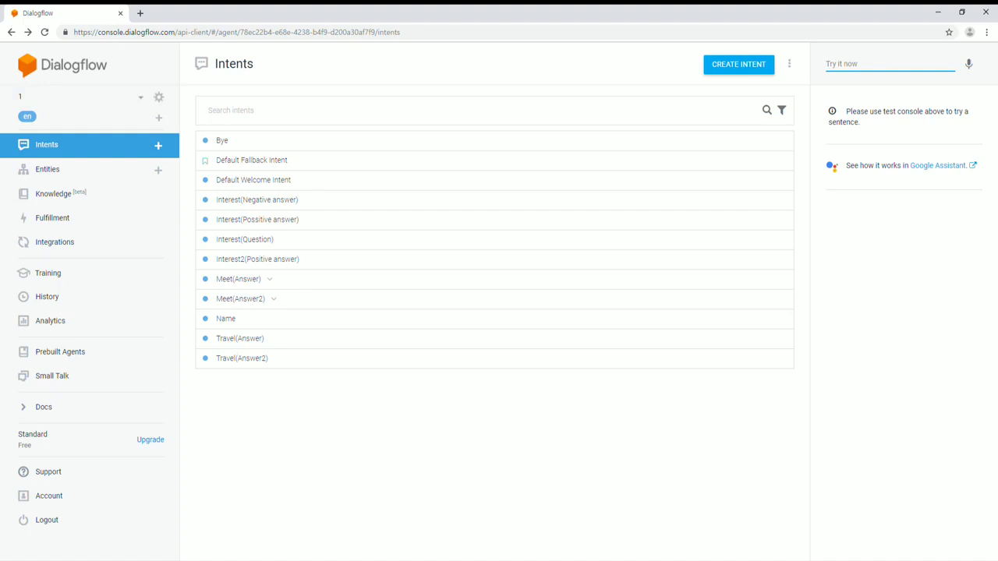
# Switch to the SIG agent and open its Default Welcome Intent
pyautogui.click(86, 97)
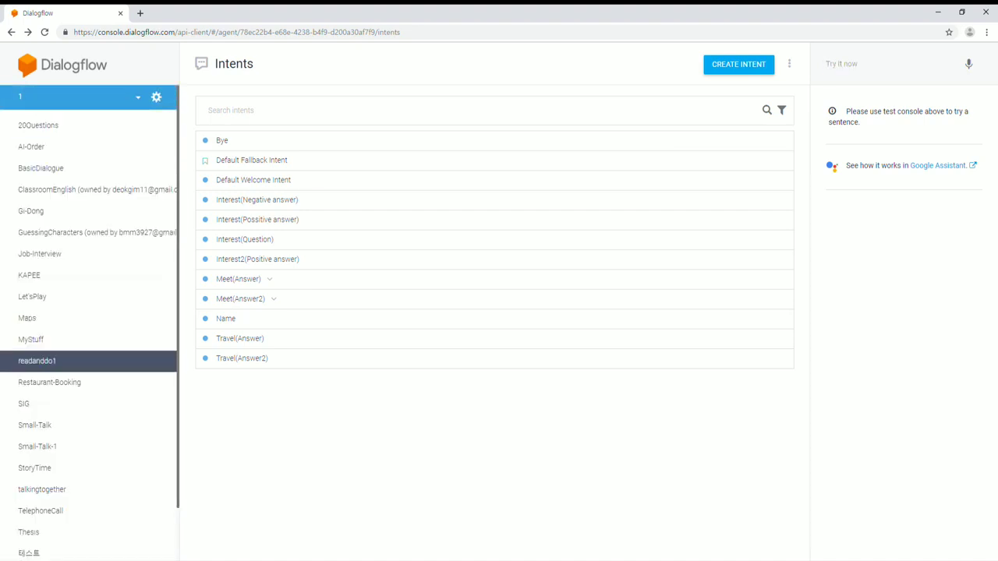
pyautogui.click(47, 404)
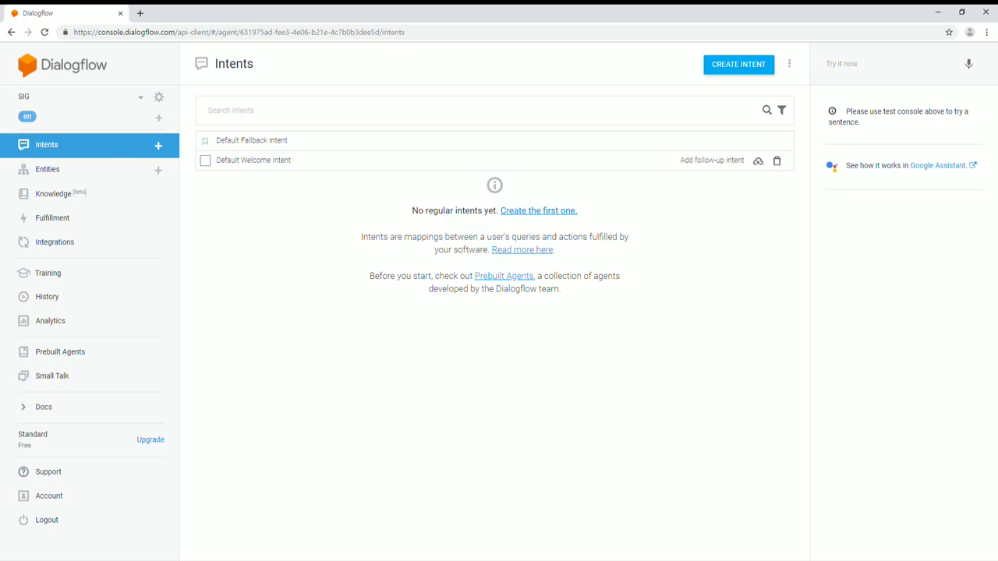
pyautogui.click(253, 160)
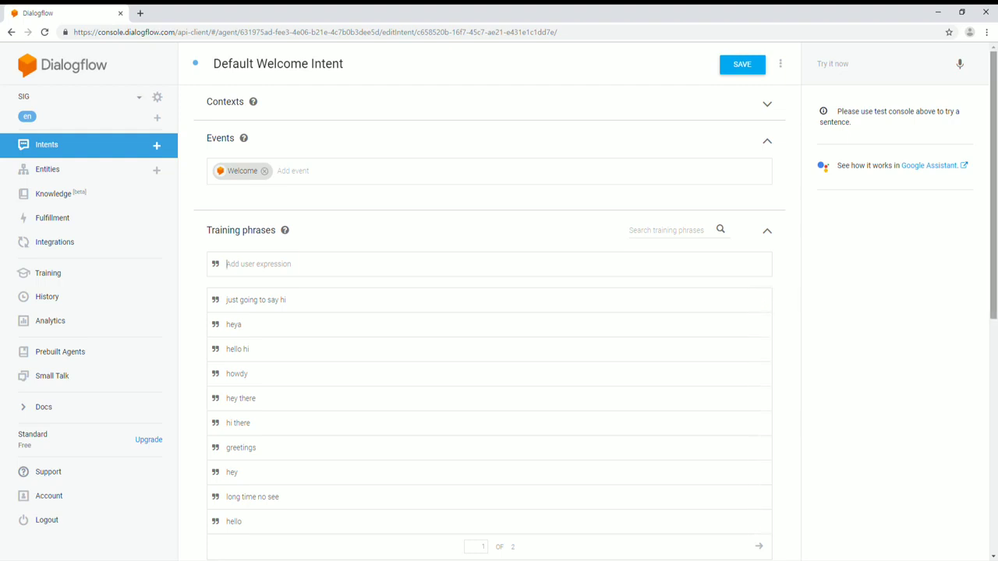
# Append "What's your name?" to the Default Welcome Intent's first text response and save the intent
pyautogui.moveTo(993, 195); pyautogui.dragTo(994, 231)
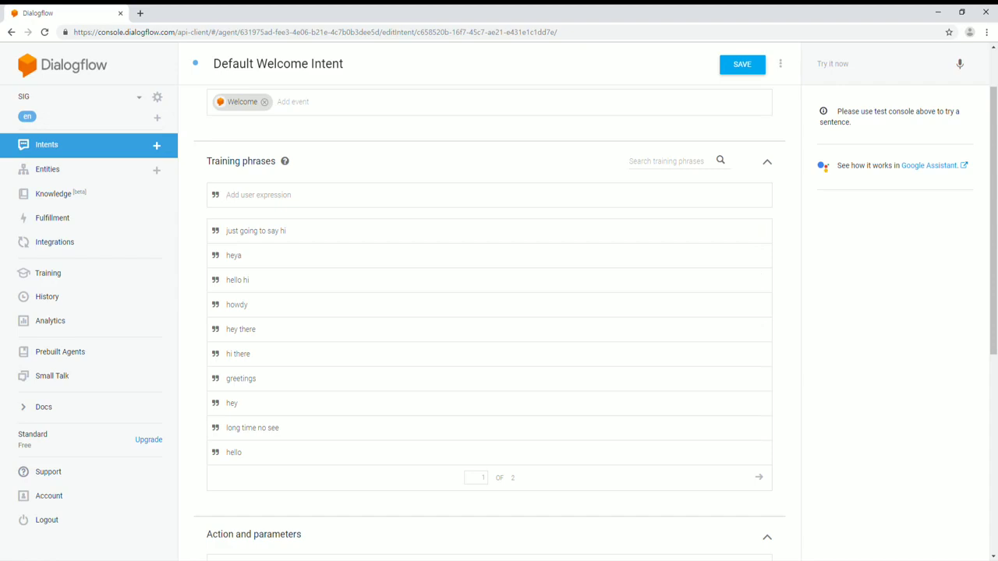
pyautogui.moveTo(994, 231); pyautogui.dragTo(994, 430)
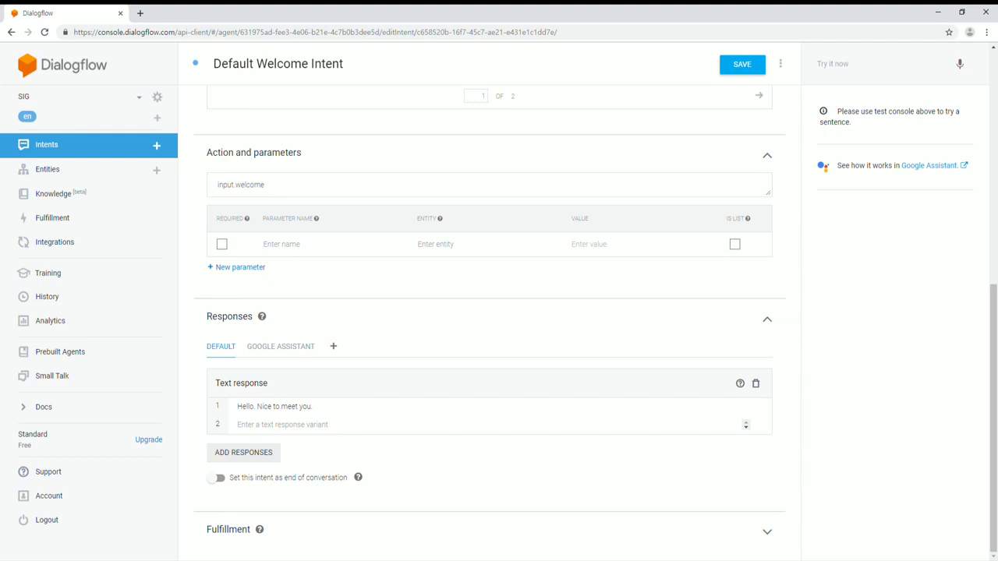
pyautogui.click(313, 407)
pyautogui.write("What's your name")
pyautogui.click(754, 62)
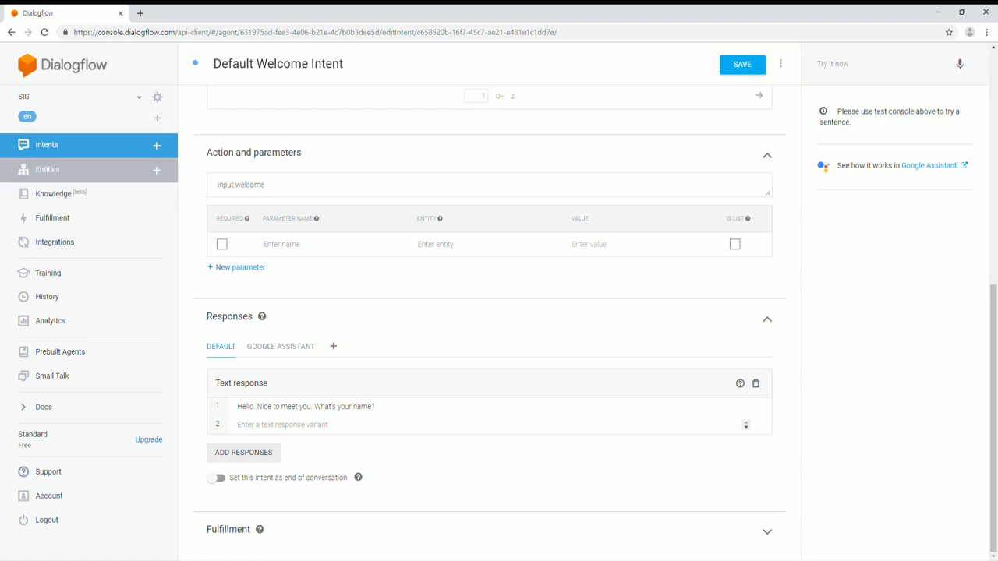
# Create an entity called "name" and allow automated expansion for it
pyautogui.click(47, 169)
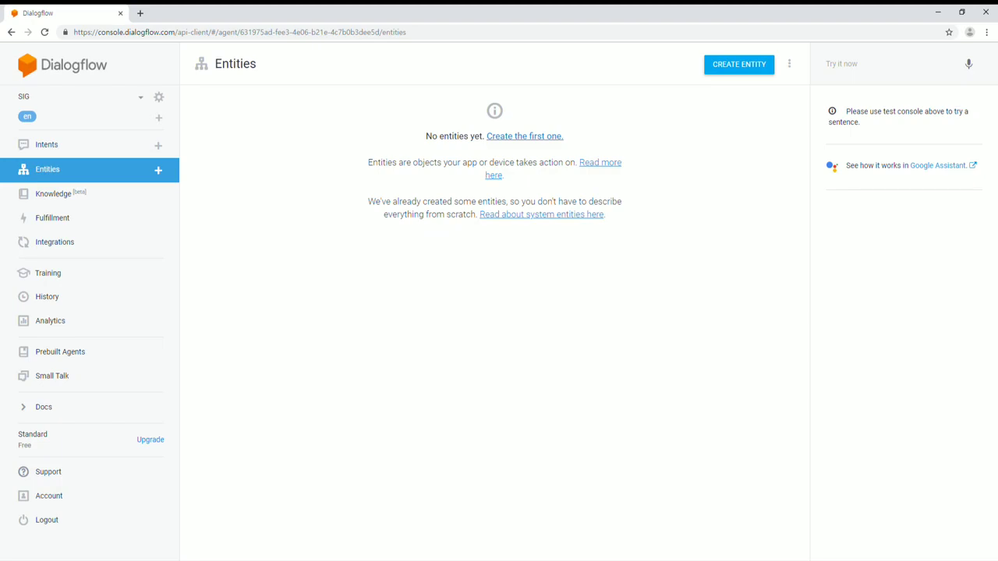
pyautogui.click(739, 65)
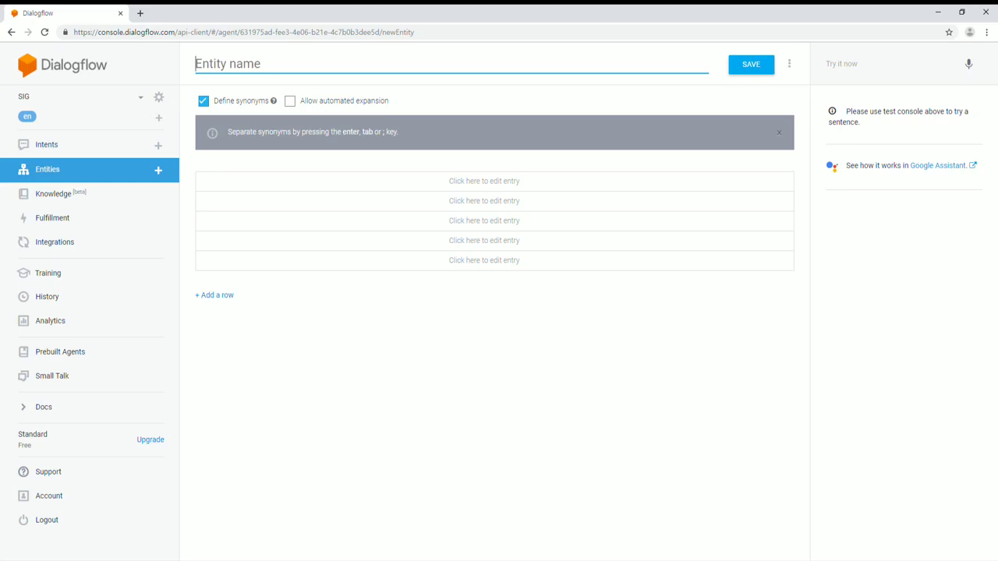
pyautogui.write('name')
pyautogui.click(291, 100)
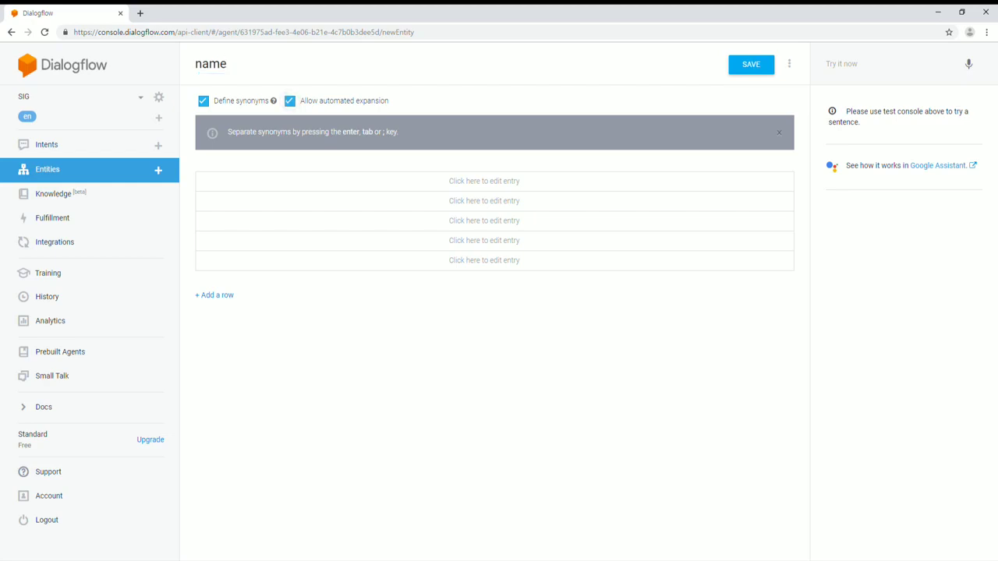
# Enter a person's first name as the first entry's reference value and clear the synonym filled in with it
pyautogui.click(483, 182)
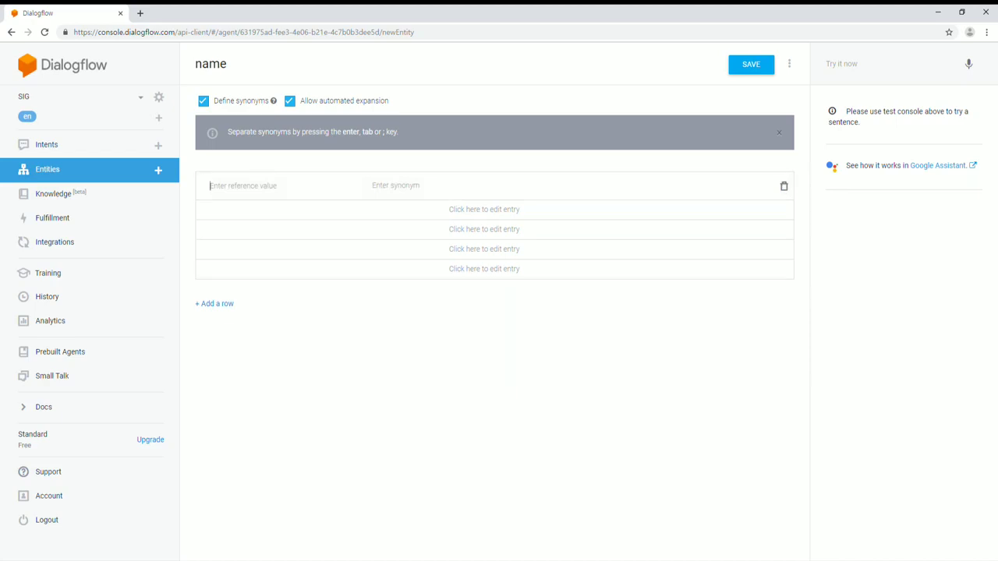
pyautogui.write('Jaemin')
pyautogui.press('Tab')
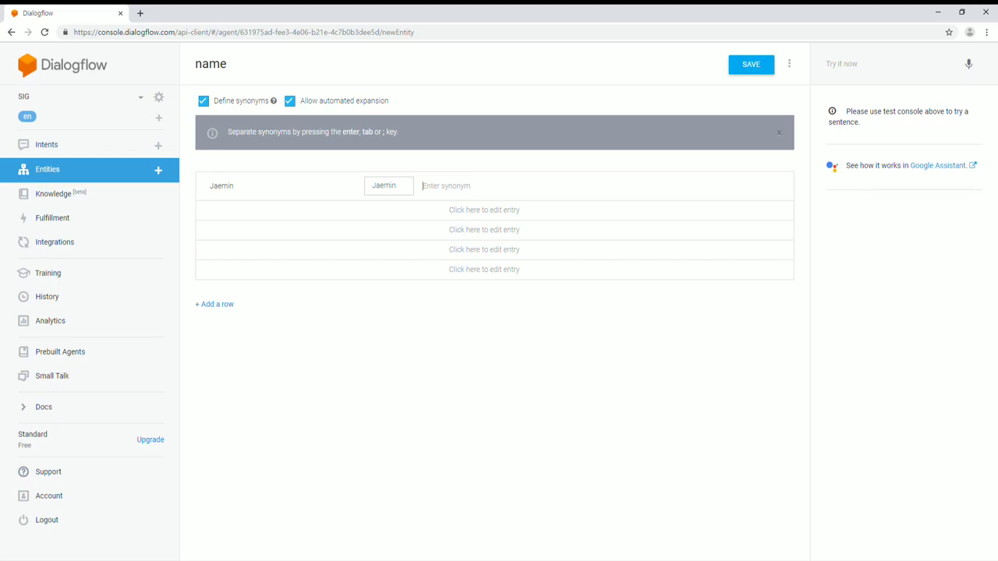
pyautogui.click(405, 185)
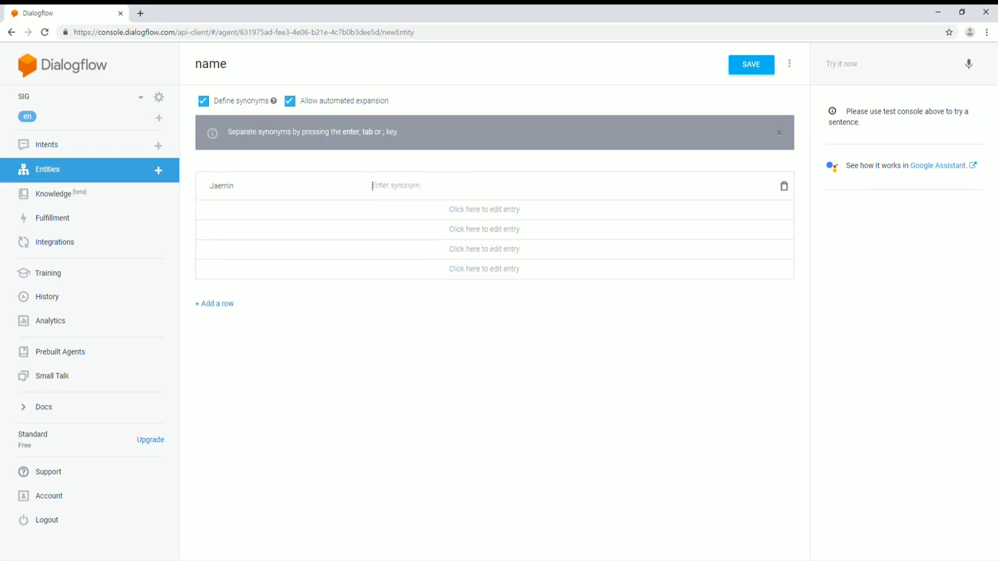
# Replace the first entry's reference value with USA and add the synonyms united states, America, US and USA
pyautogui.click(221, 186)
pyautogui.moveTo(234, 186); pyautogui.dragTo(208, 187)
pyautogui.write('USA')
pyautogui.press('Tab')
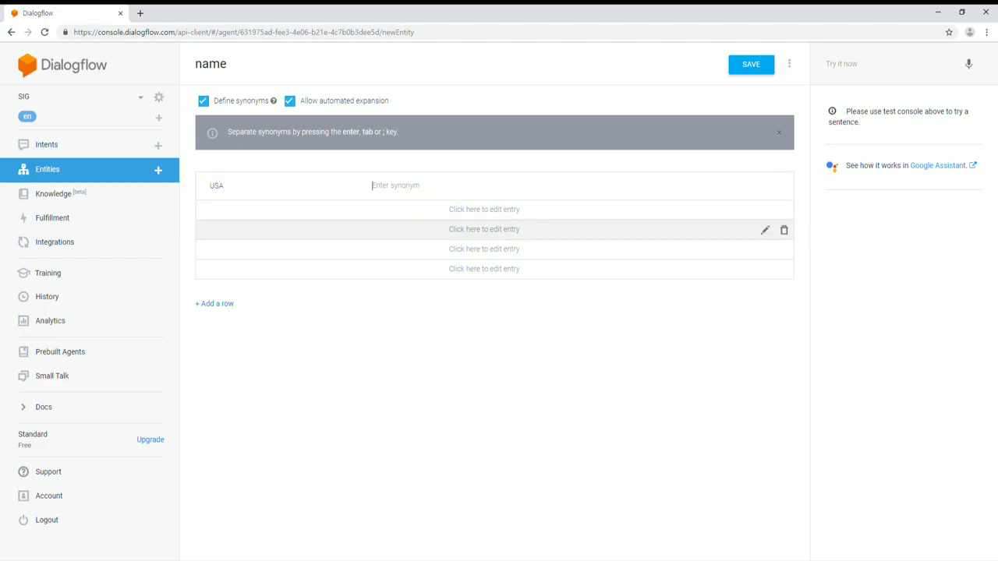
pyautogui.write('united states')
pyautogui.press('Return')
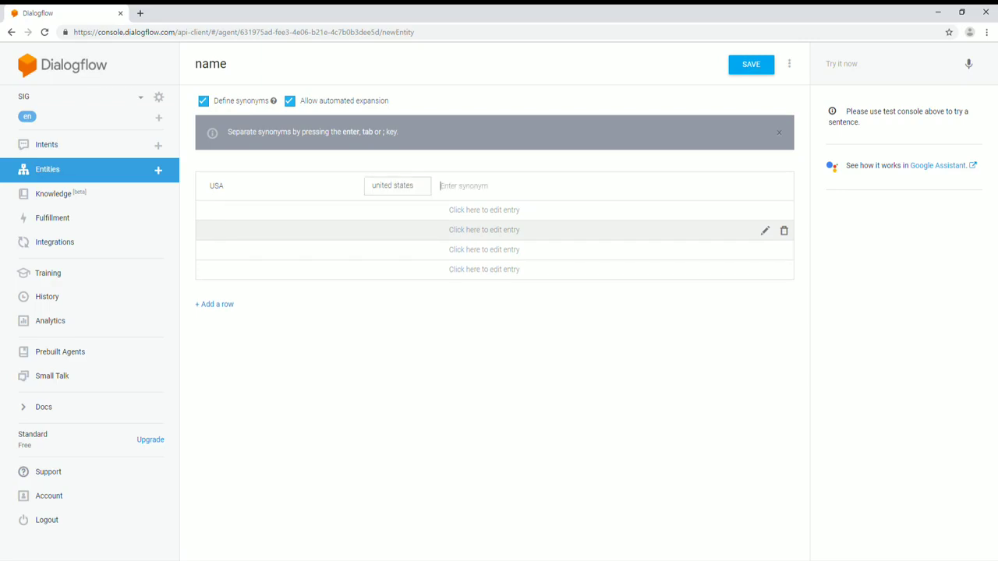
pyautogui.write('America')
pyautogui.press('Return')
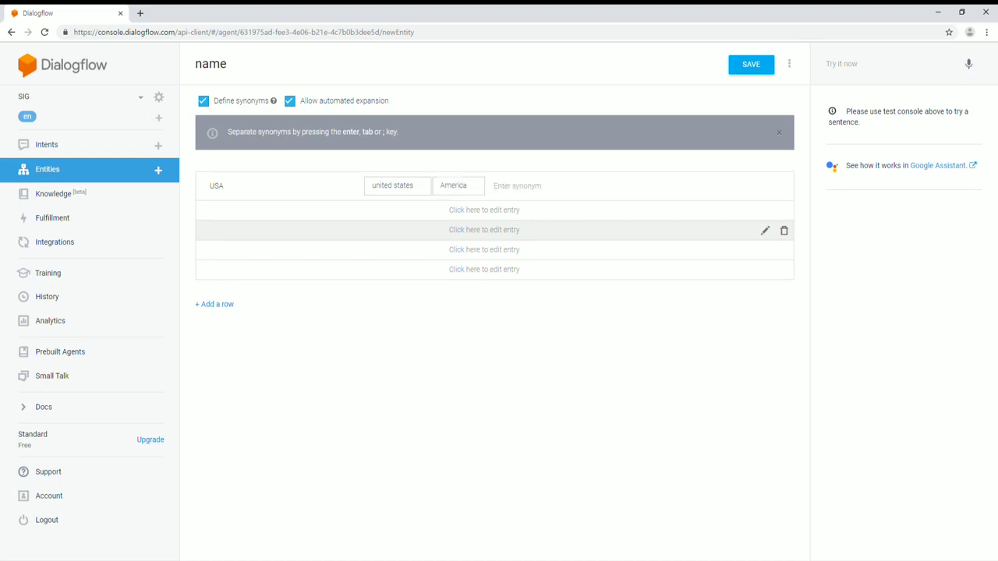
pyautogui.write('US')
pyautogui.press('Return')
pyautogui.write('USA')
pyautogui.press('Return')
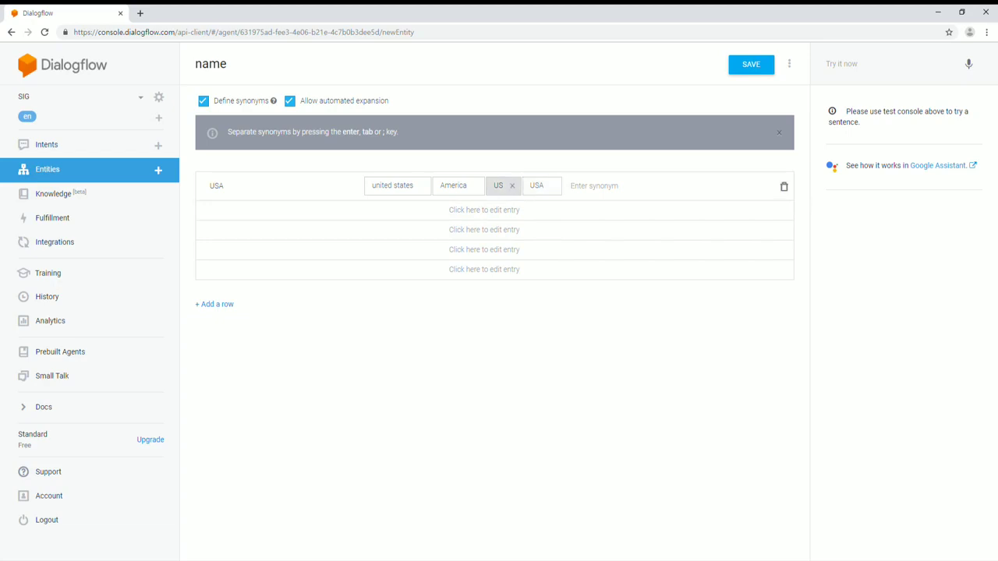
# Remove all the synonyms from the USA entry
pyautogui.click(512, 185)
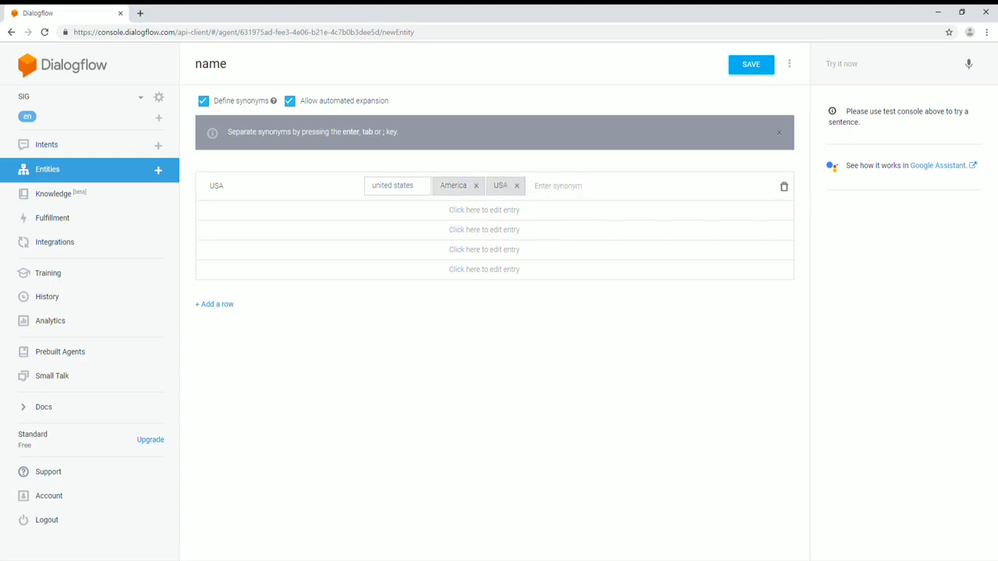
pyautogui.click(476, 186)
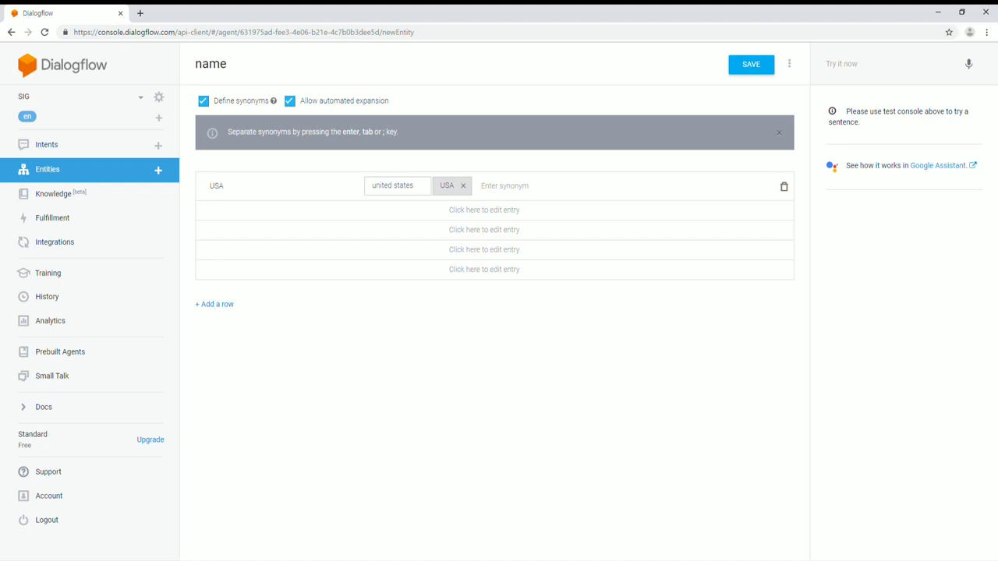
pyautogui.click(462, 186)
pyautogui.click(423, 186)
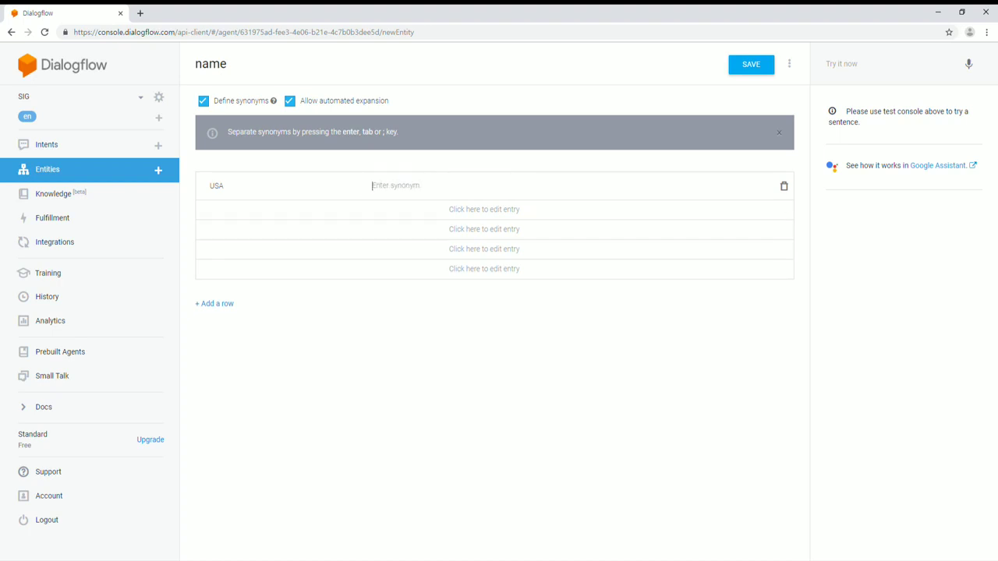
# Replace the USA reference value with a person's first name and use the same name as its synonym
pyautogui.press('BackSpace')
pyautogui.press('BackSpace')
pyautogui.press('BackSpace')
pyautogui.write('Jaemin')
pyautogui.click(437, 186)
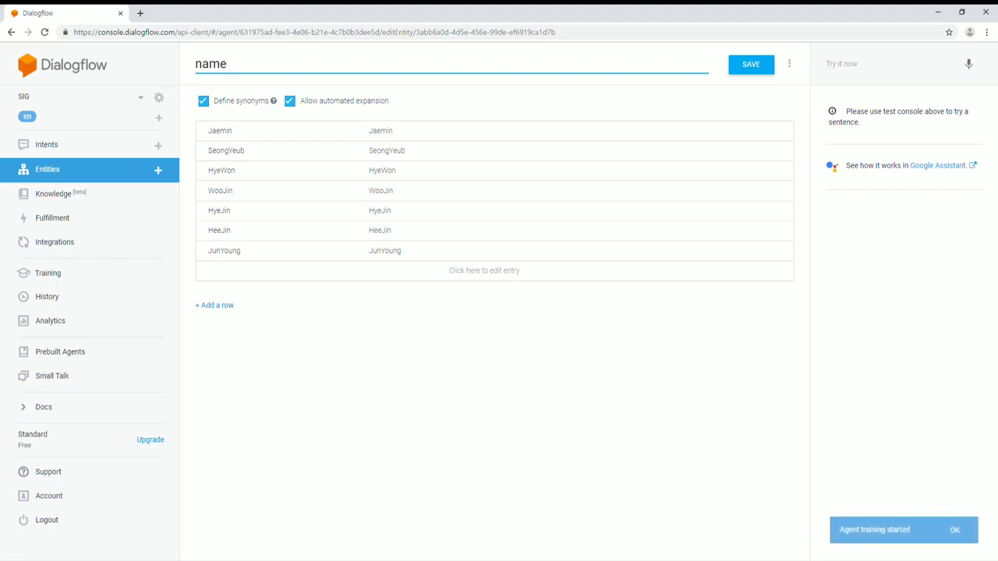
# Create a new intent called "name"
pyautogui.click(46, 145)
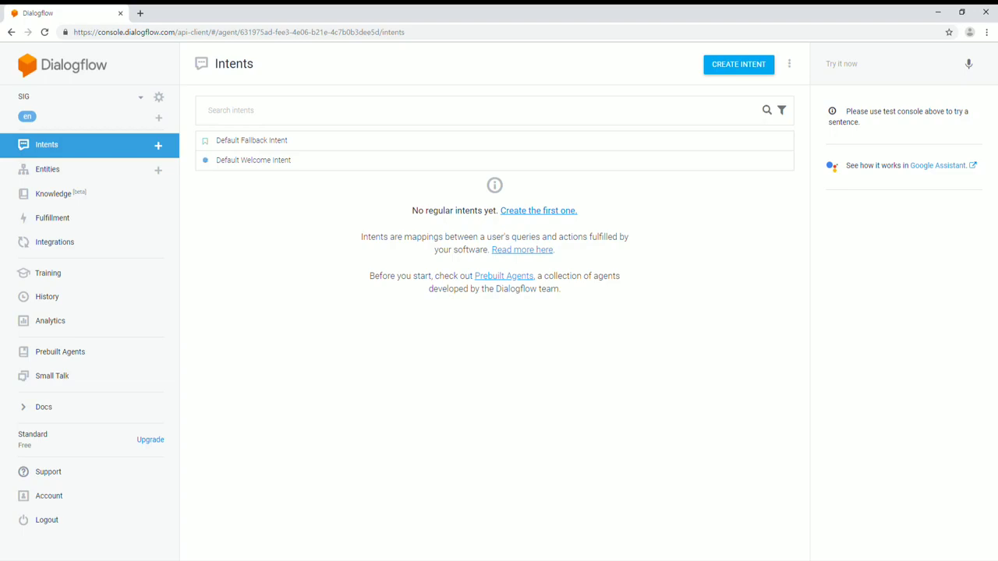
pyautogui.click(738, 64)
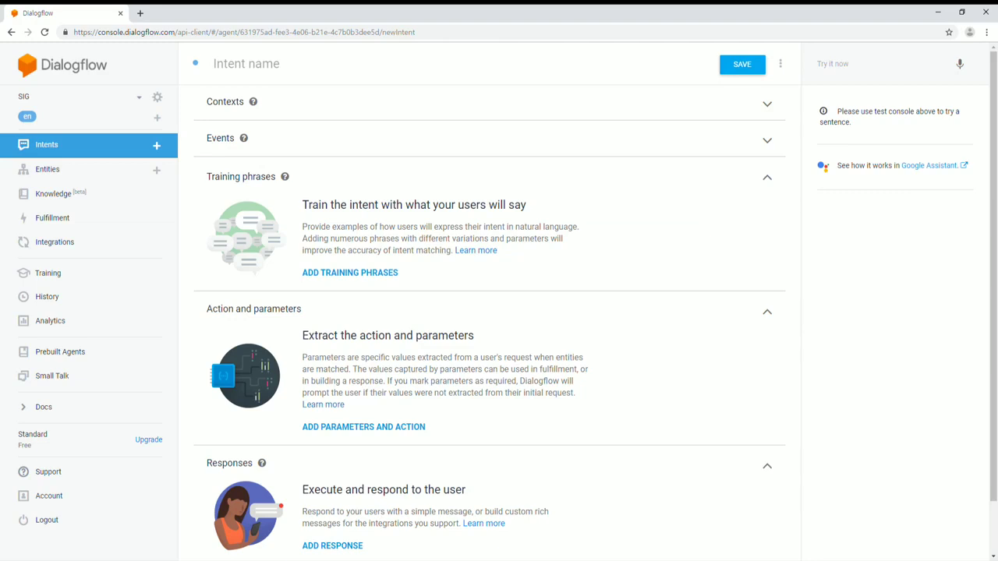
pyautogui.write('name')
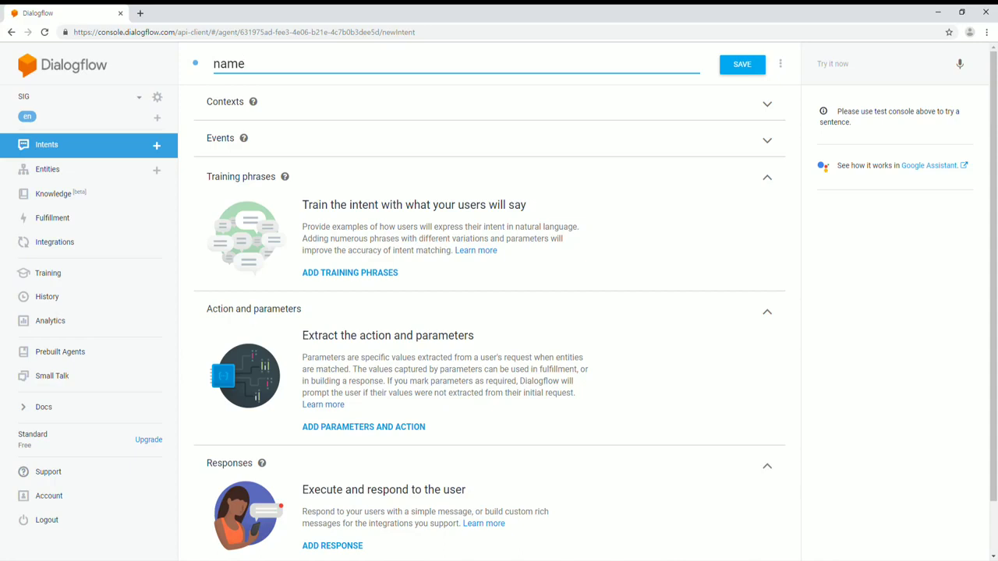
# Add training phrases beginning with "My name is" and "I am", each followed by a different person's first name
pyautogui.click(350, 272)
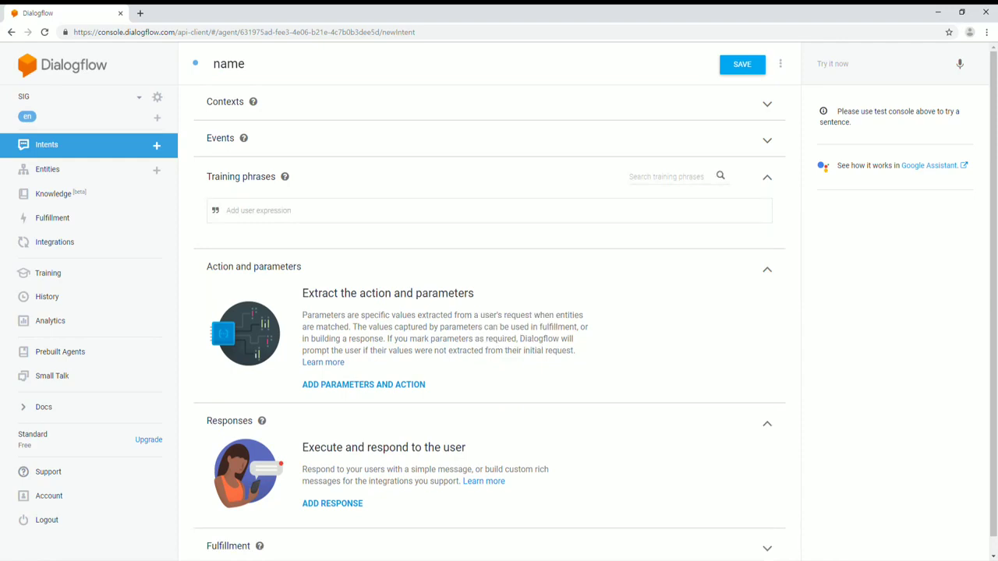
pyautogui.write('My name is Jaemin .')
pyautogui.press('Return')
pyautogui.write('My name')
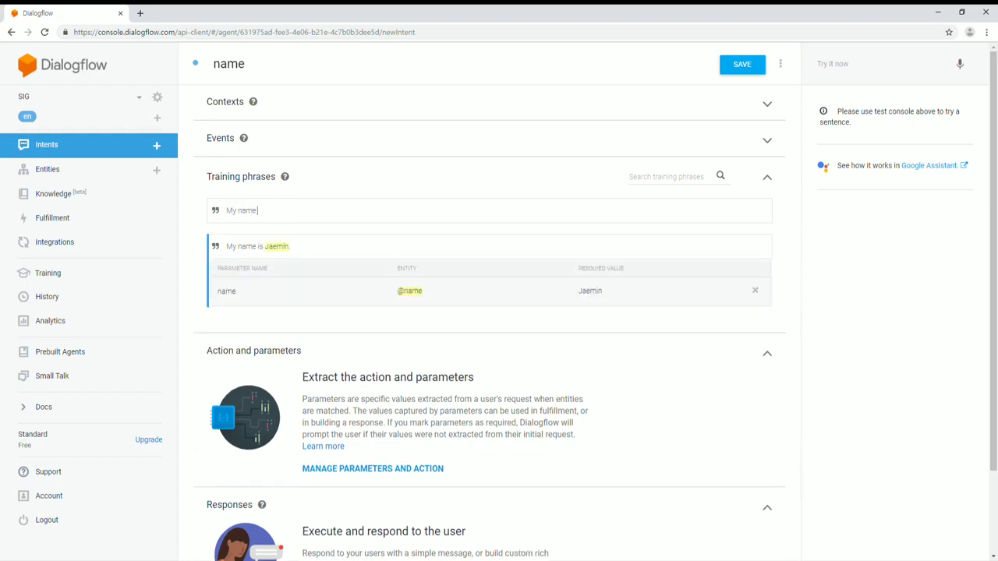
pyautogui.write(' is HeeJin')
pyautogui.press('Return')
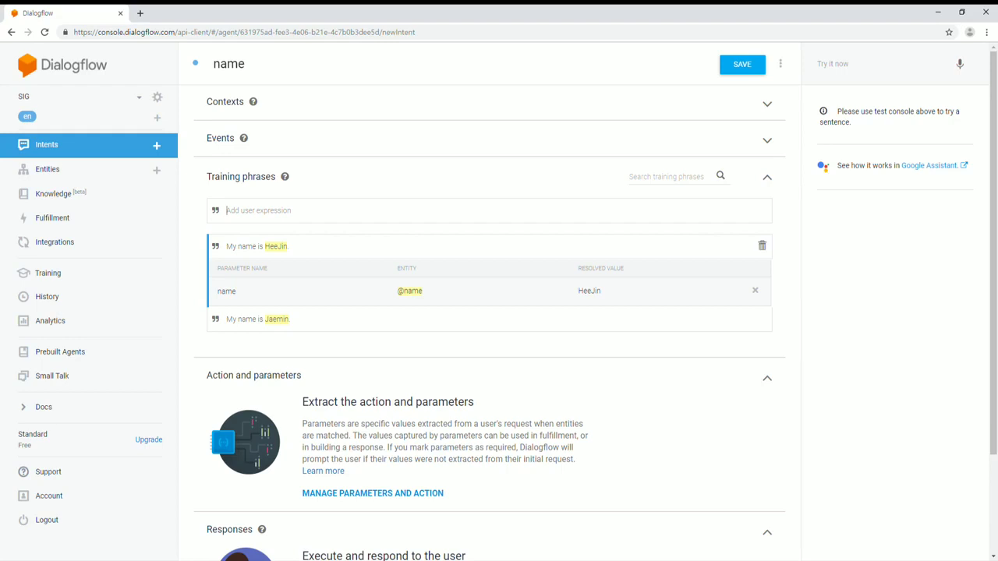
pyautogui.write('My name is SeongYeub')
pyautogui.press('Return')
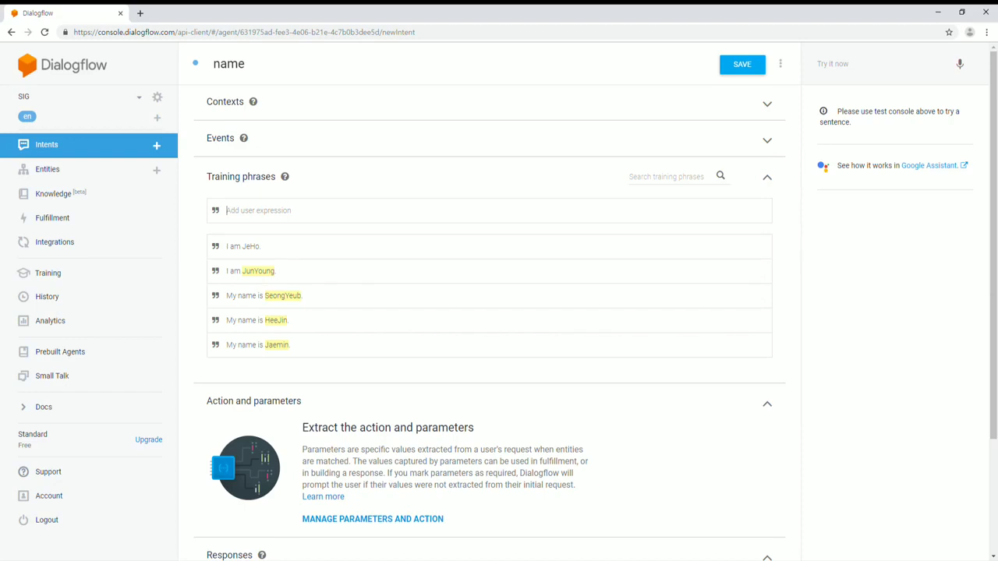
pyautogui.click(248, 271)
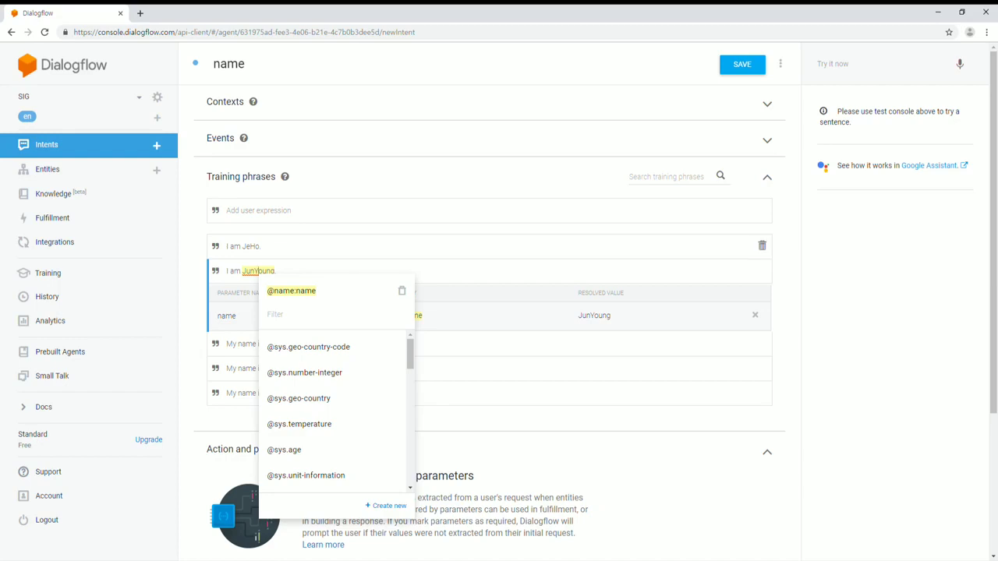
pyautogui.click(249, 246)
pyautogui.doubleClick(248, 246)
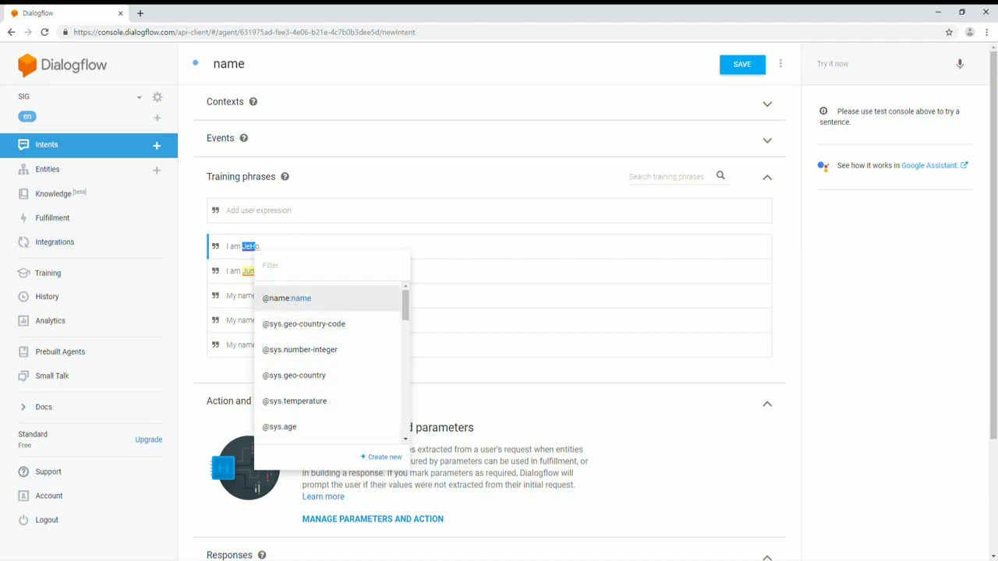
pyautogui.scroll(-5, 331, 359)
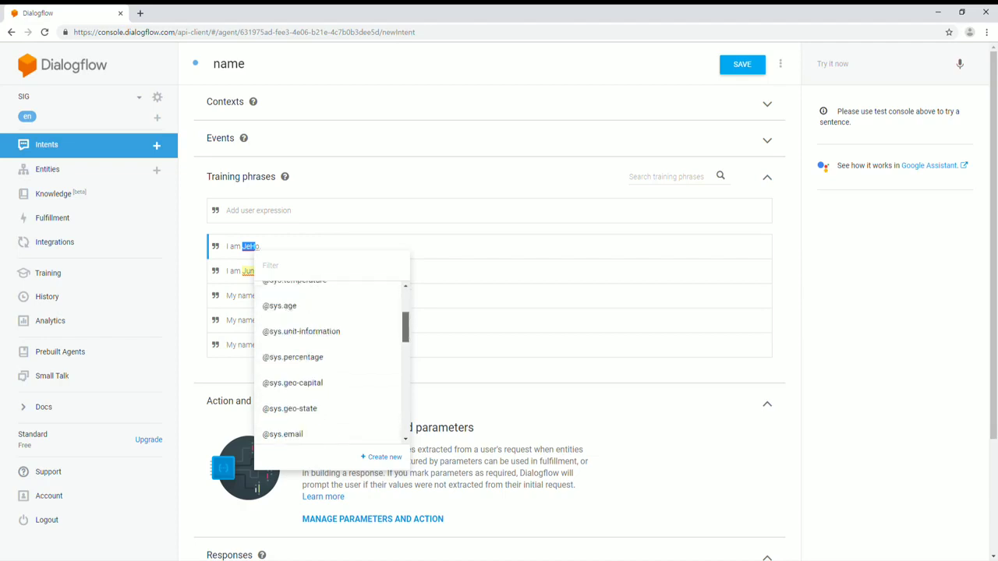
pyautogui.scroll(5, 331, 359)
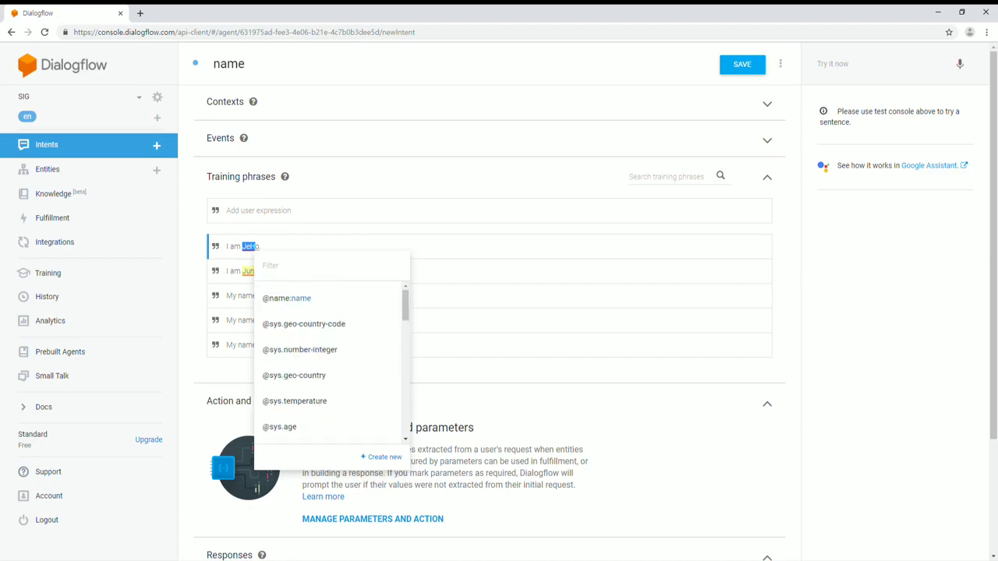
pyautogui.click(269, 266)
pyautogui.click(287, 298)
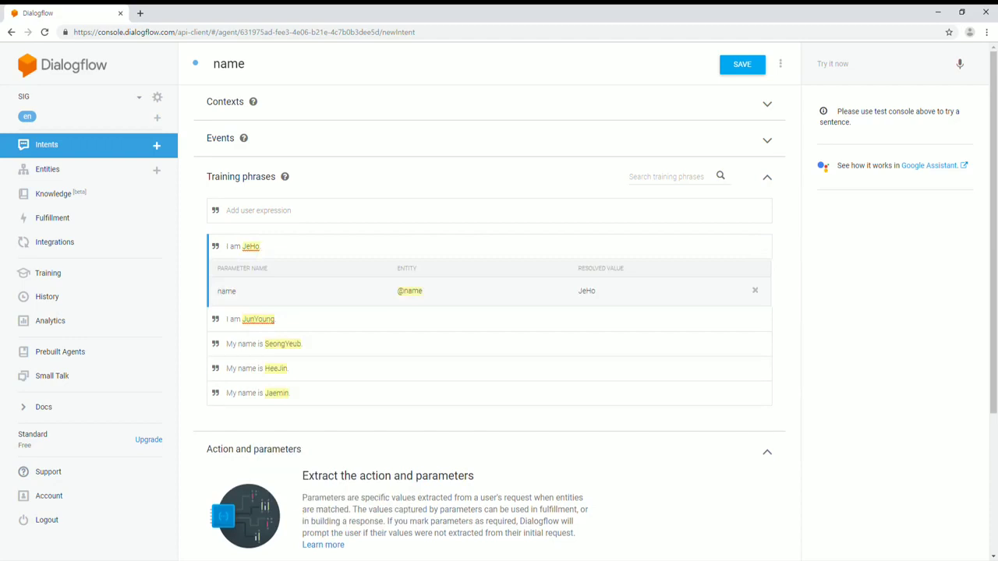
# Open a blank default text response for the name intent
pyautogui.scroll(-2, 489, 312)
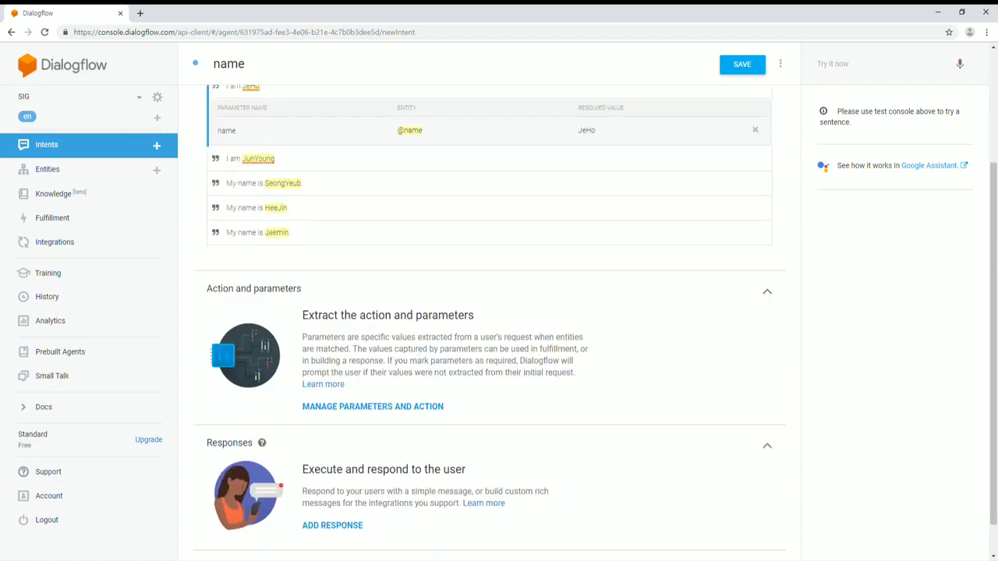
pyautogui.scroll(-1, 413, 401)
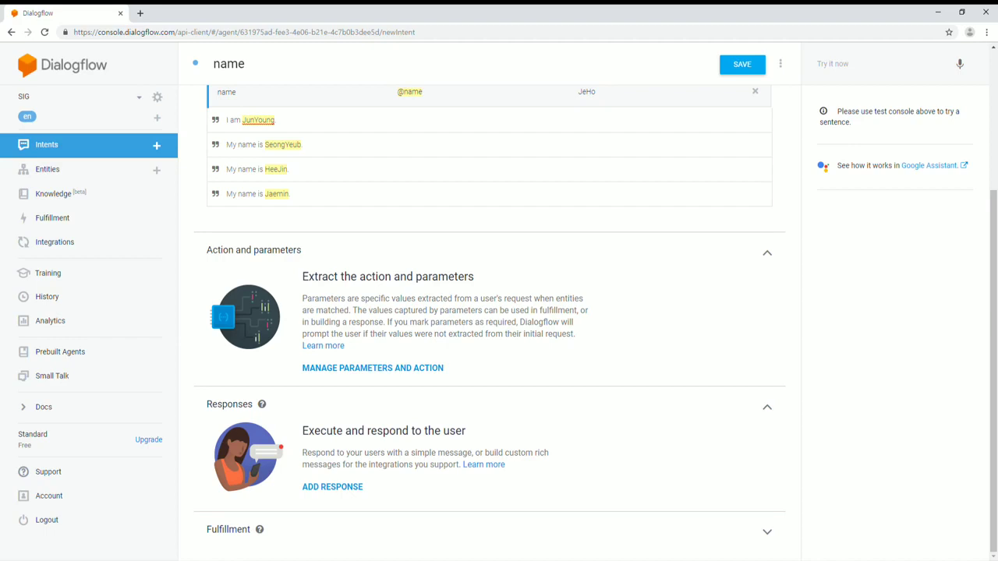
pyautogui.click(332, 486)
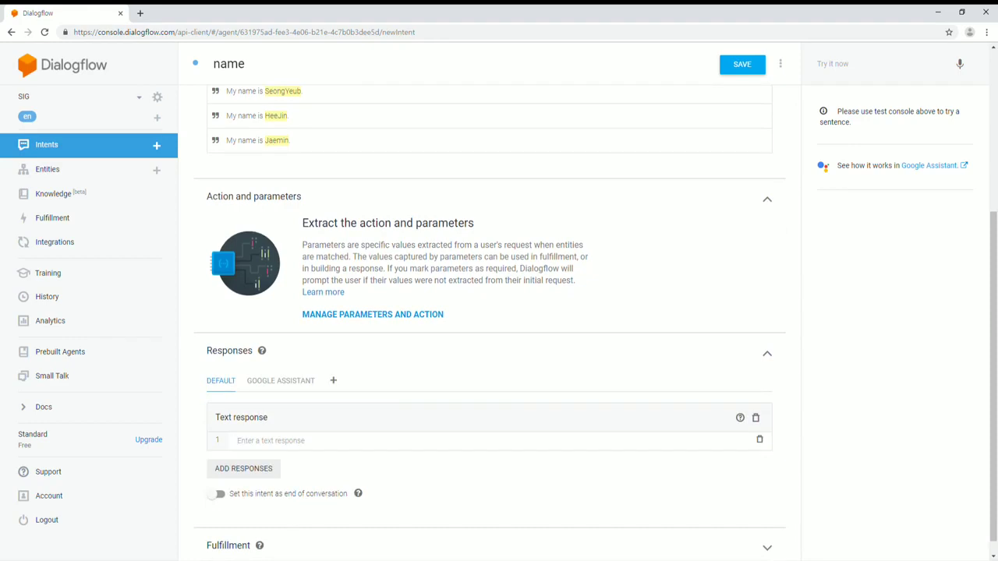
pyautogui.scroll(2, 499, 312)
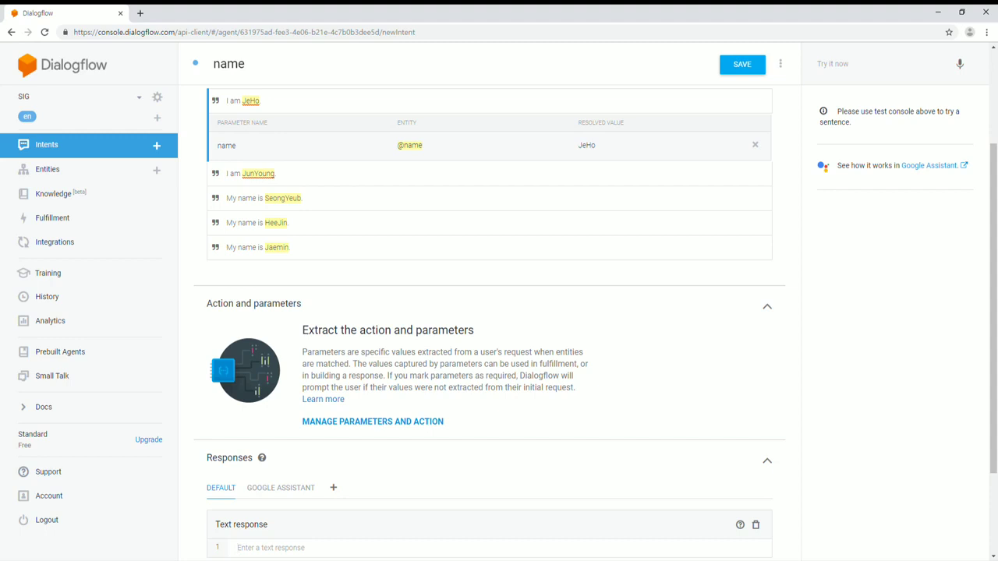
pyautogui.scroll(-2, 746, 548)
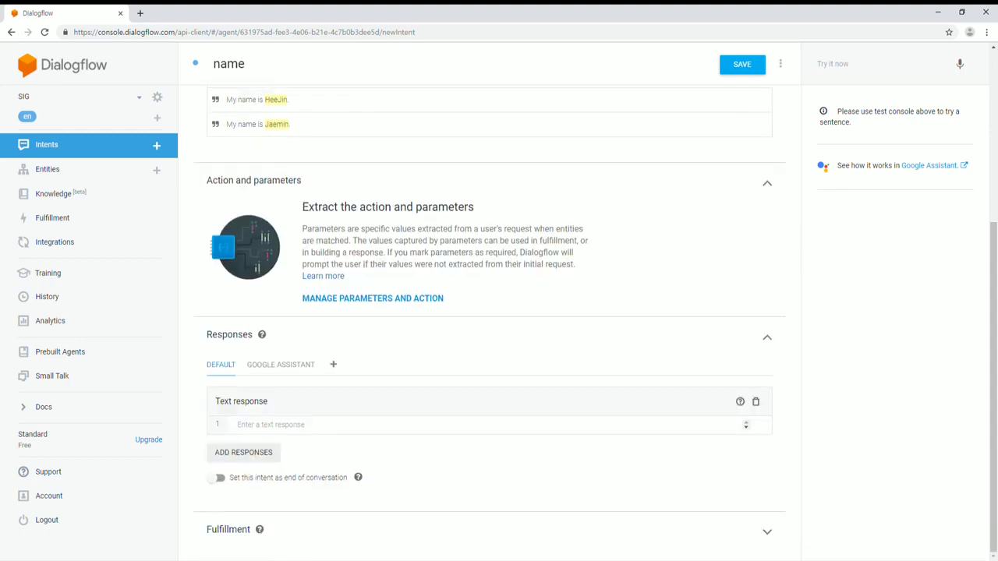
pyautogui.click(237, 424)
pyautogui.write('Oh')
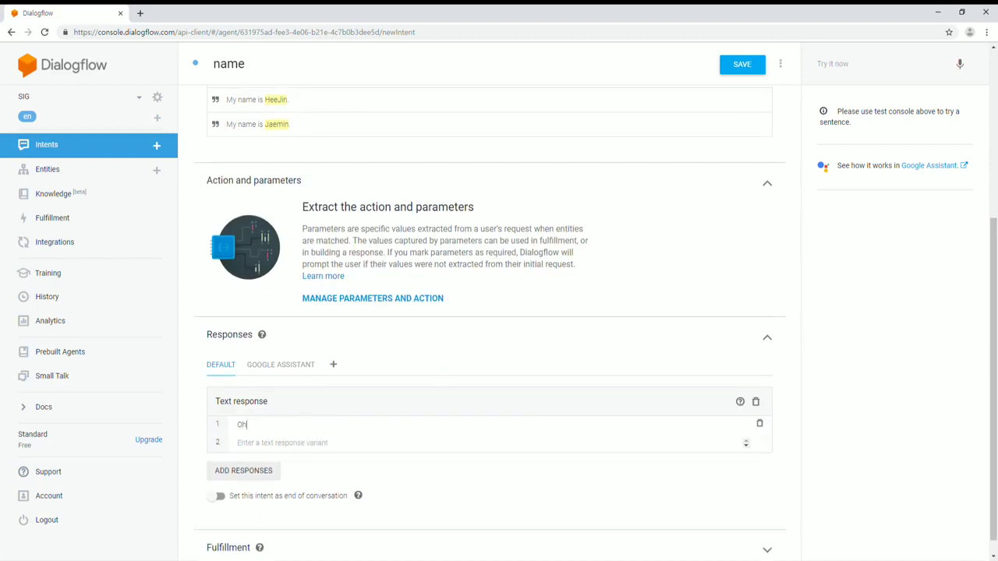
pyautogui.write(',')
pyautogui.press('BackSpace')
pyautogui.write('Yo')
pyautogui.press('BackSpace')
pyautogui.press('BackSpace')
pyautogui.press('BackSpace')
pyautogui.write('Oh')
pyautogui.press('BackSpace')
pyautogui.press('BackSpace')
# Write the text response "Nice to meet you. $name ." using the name parameter reference
pyautogui.write('Nicee to meet you.')
pyautogui.write('$')
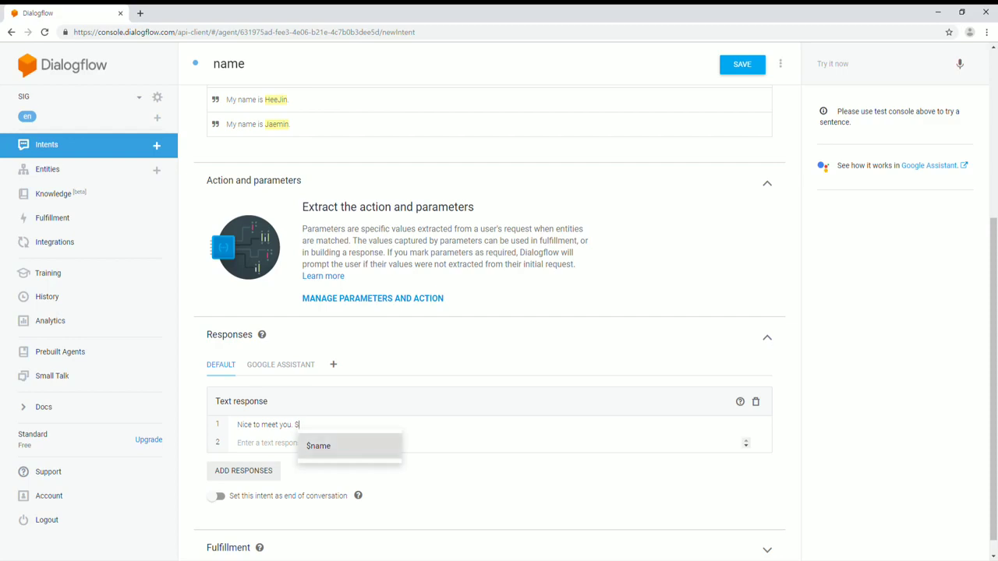
pyautogui.write('name.')
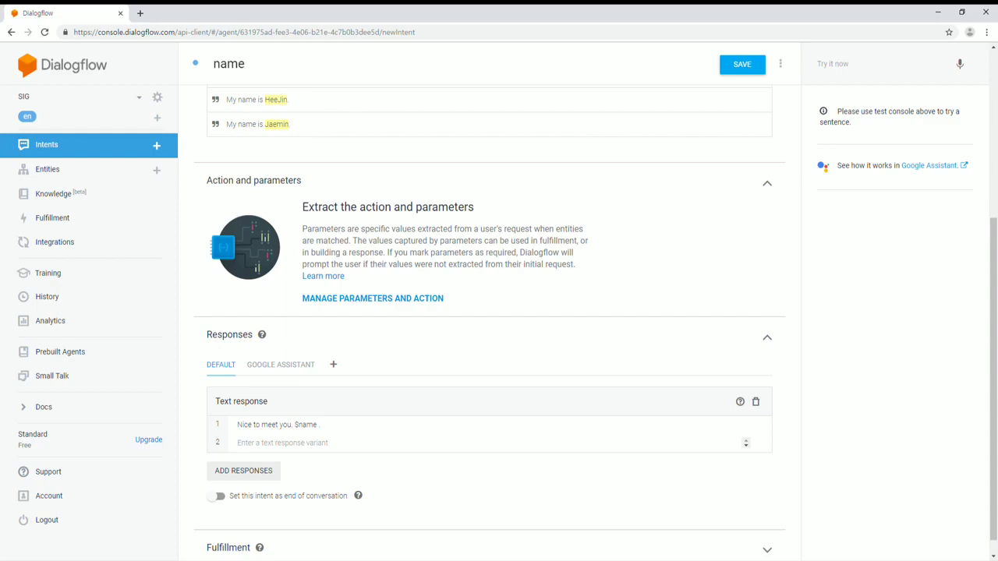
pyautogui.scroll(3, 304, 234)
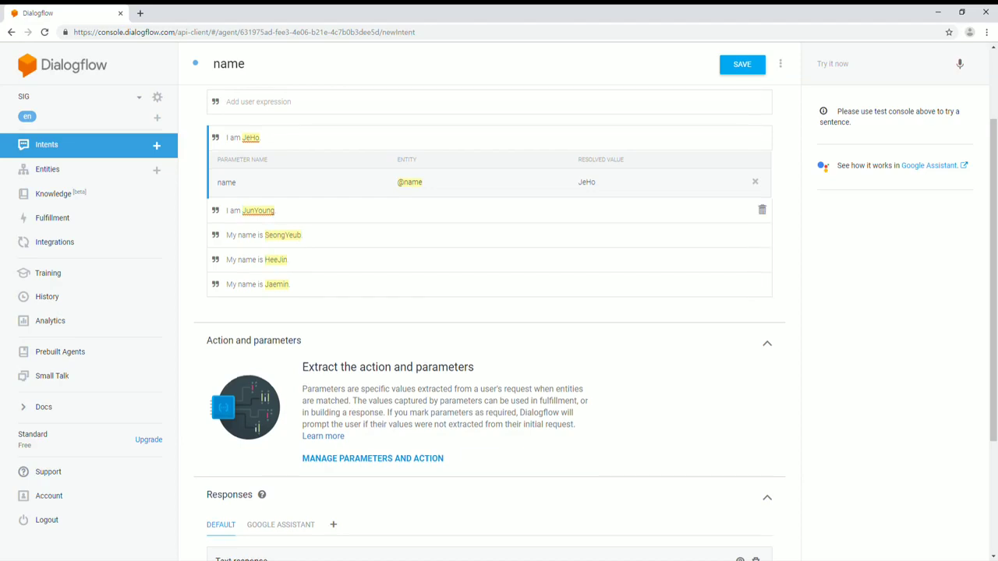
pyautogui.scroll(-2, 499, 234)
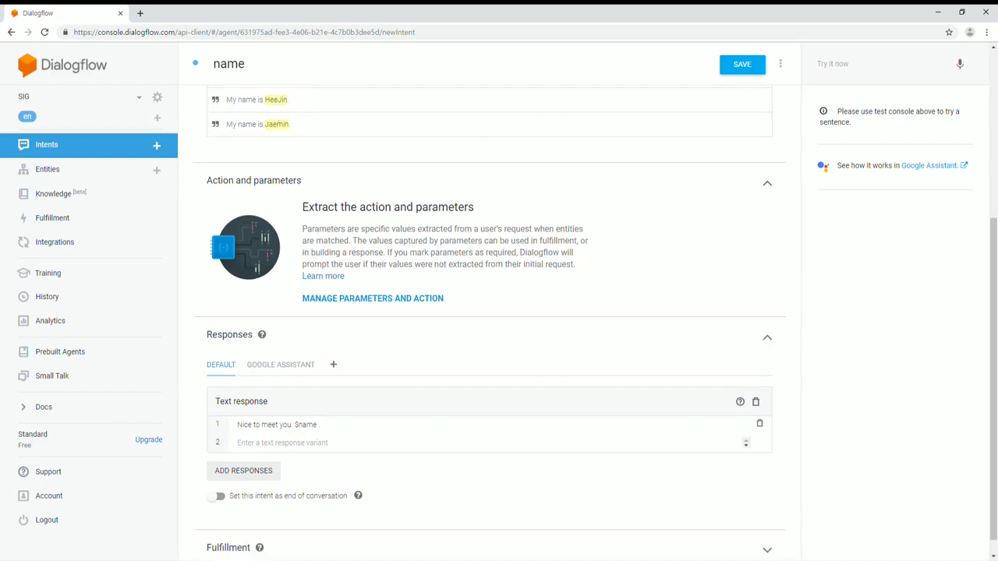
pyautogui.moveTo(295, 425); pyautogui.dragTo(318, 425)
pyautogui.scroll(2, 499, 312)
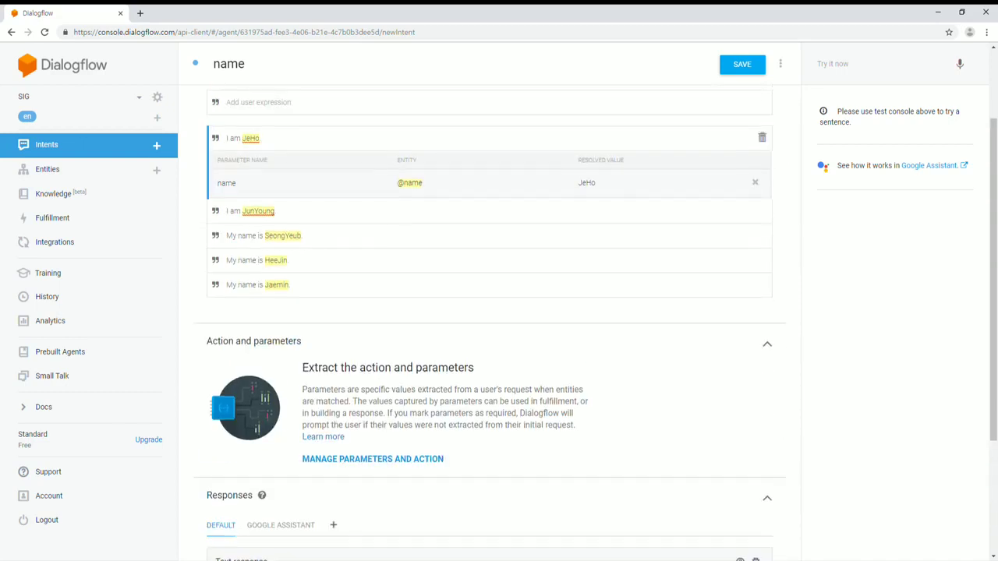
pyautogui.scroll(-2, 763, 234)
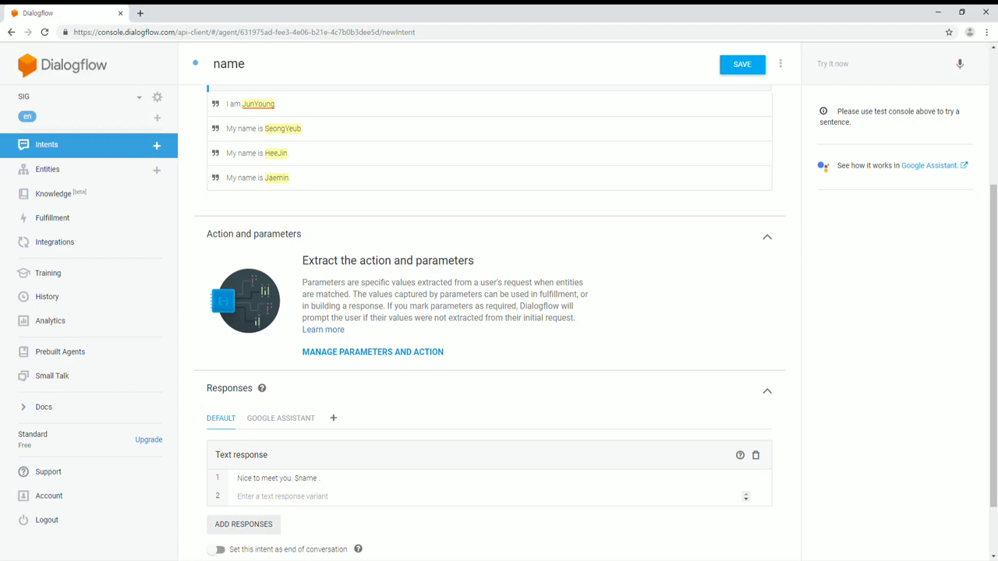
pyautogui.click(320, 478)
pyautogui.write(". Let's play soccer")
pyautogui.press('BackSpace')
pyautogui.press('BackSpace')
pyautogui.press('BackSpace')
pyautogui.press('BackSpace')
pyautogui.press('BackSpace')
pyautogui.press('BackSpace')
pyautogui.press('BackSpace')
pyautogui.press('BackSpace')
pyautogui.press('BackSpace')
pyautogui.press('BackSpace')
pyautogui.press('BackSpace')
pyautogui.press('BackSpace')
pyautogui.press('BackSpace')
pyautogui.press('BackSpace')
pyautogui.press('BackSpace')
pyautogui.press('BackSpace')
pyautogui.press('BackSpace')
# Save the name intent and start a new intent named "Let's"
pyautogui.hotkey('ctrl', 's')
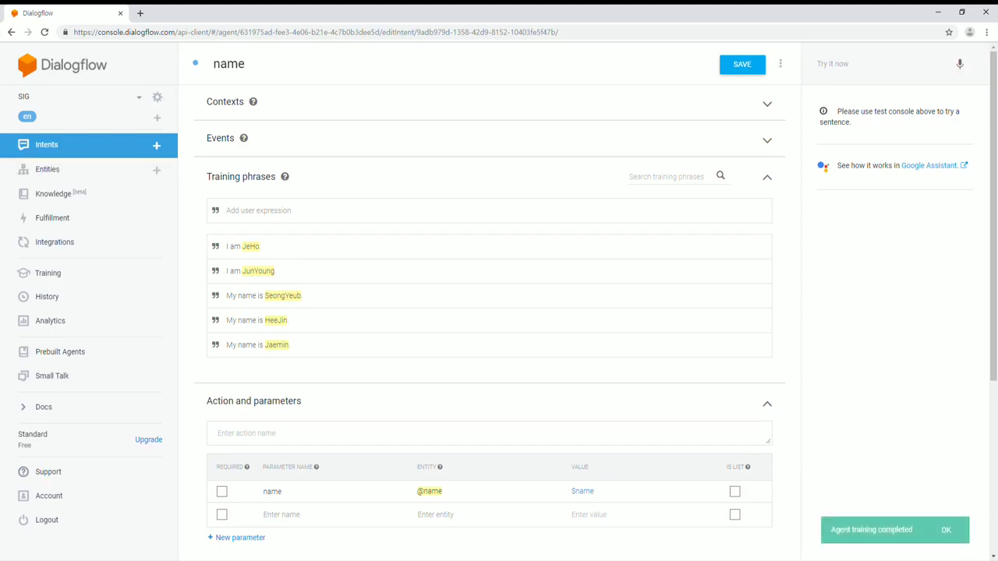
pyautogui.click(157, 145)
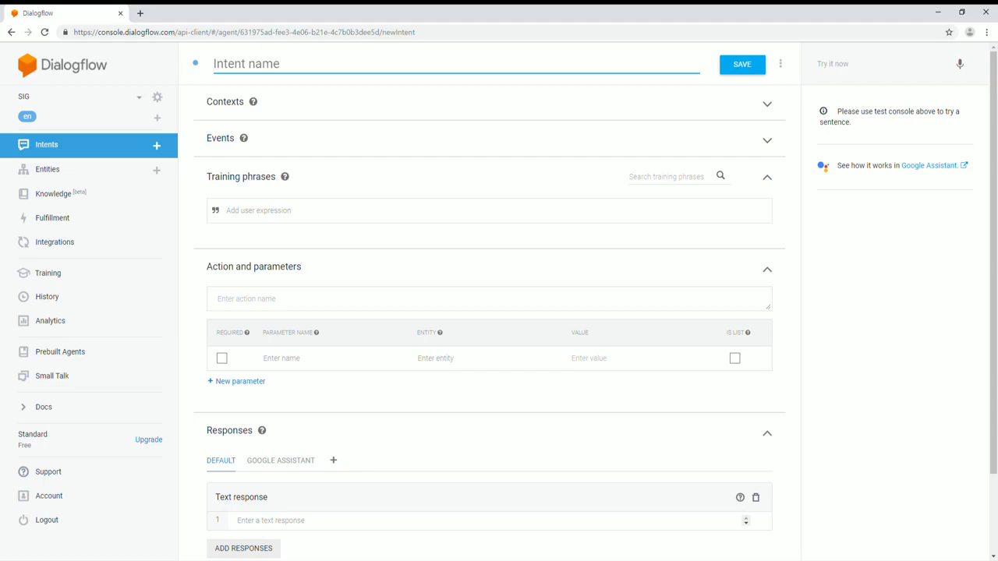
pyautogui.write("Let's")
pyautogui.scroll(-1, 490, 312)
pyautogui.scroll(1, 490, 312)
pyautogui.click(259, 211)
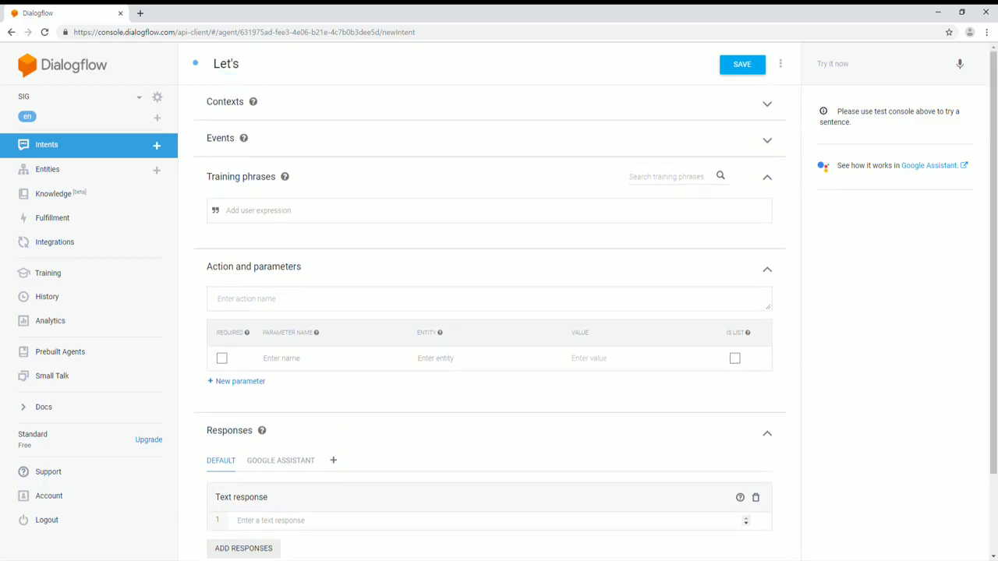